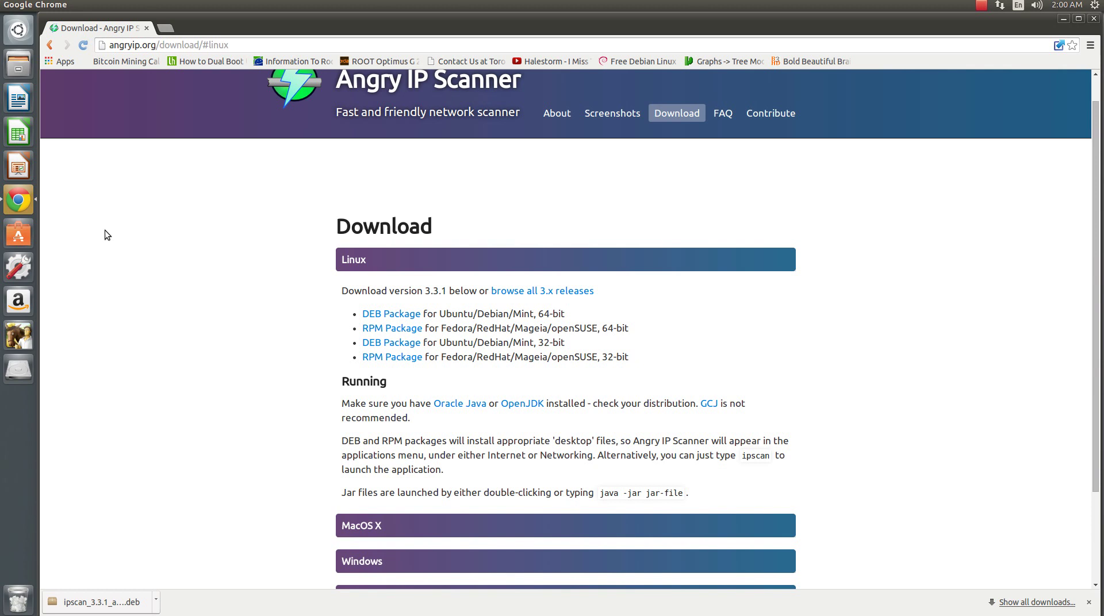
# - Review the Linux download packages on the Angry IP Scanner site and look through its Screenshots page
pyautogui.scroll(1, 104, 233)
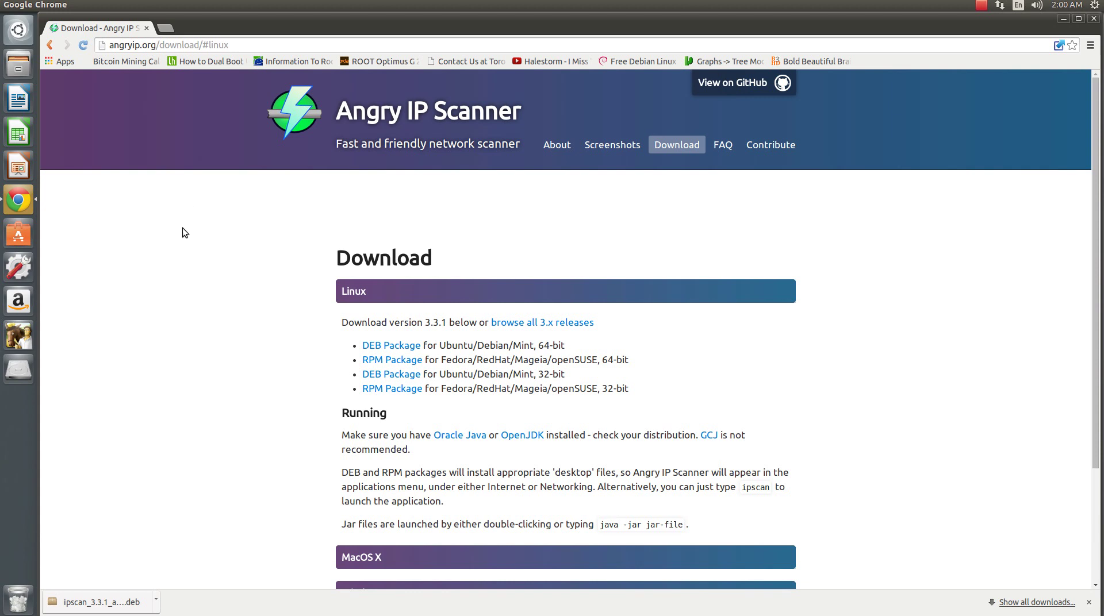
pyautogui.scroll(-5, 173, 230)
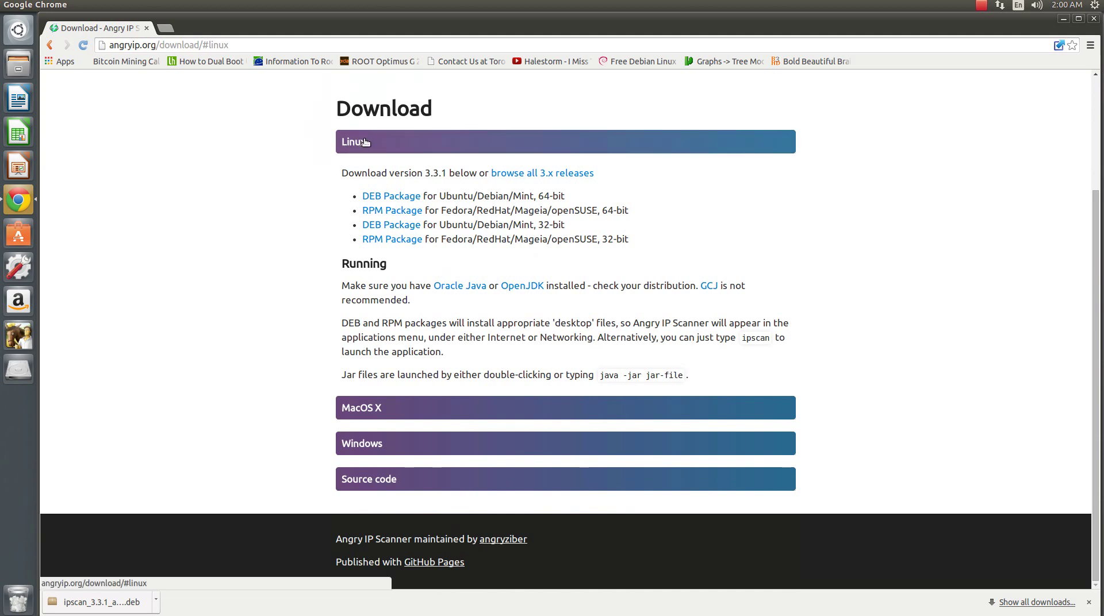
pyautogui.scroll(5, 238, 339)
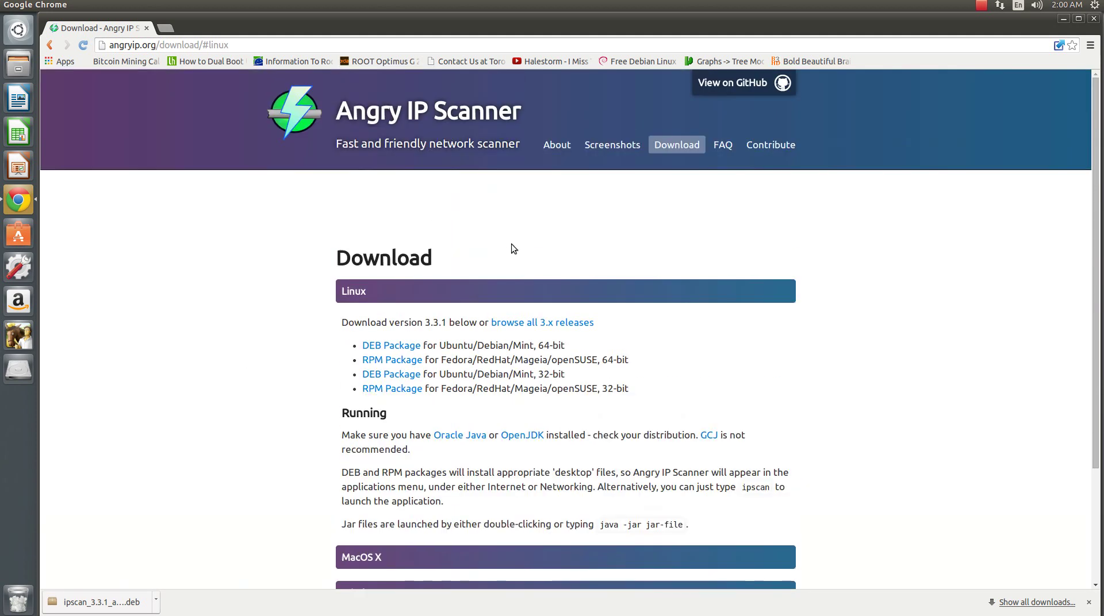
pyautogui.click(612, 145)
pyautogui.scroll(-1, 173, 245)
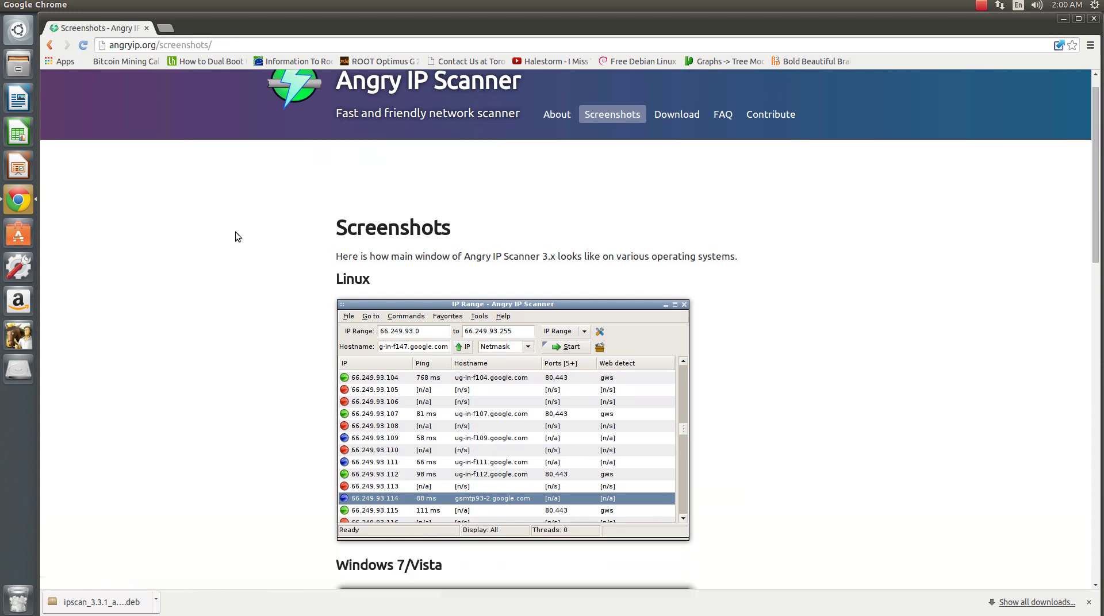
pyautogui.scroll(-5, 237, 236)
pyautogui.scroll(-1, 494, 253)
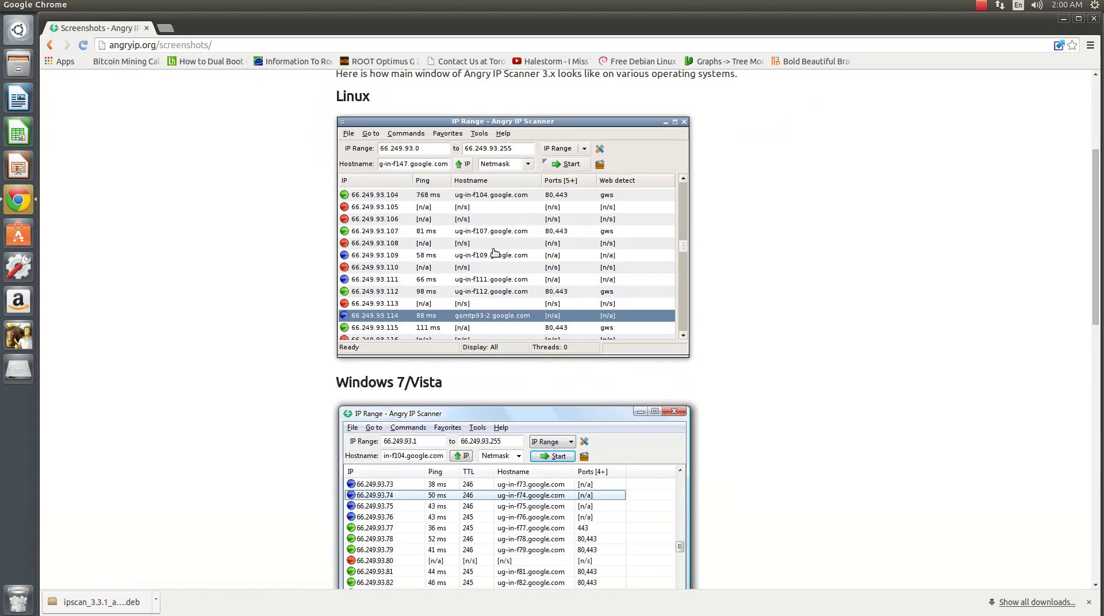
pyautogui.scroll(-12, 495, 253)
pyautogui.scroll(17, 517, 322)
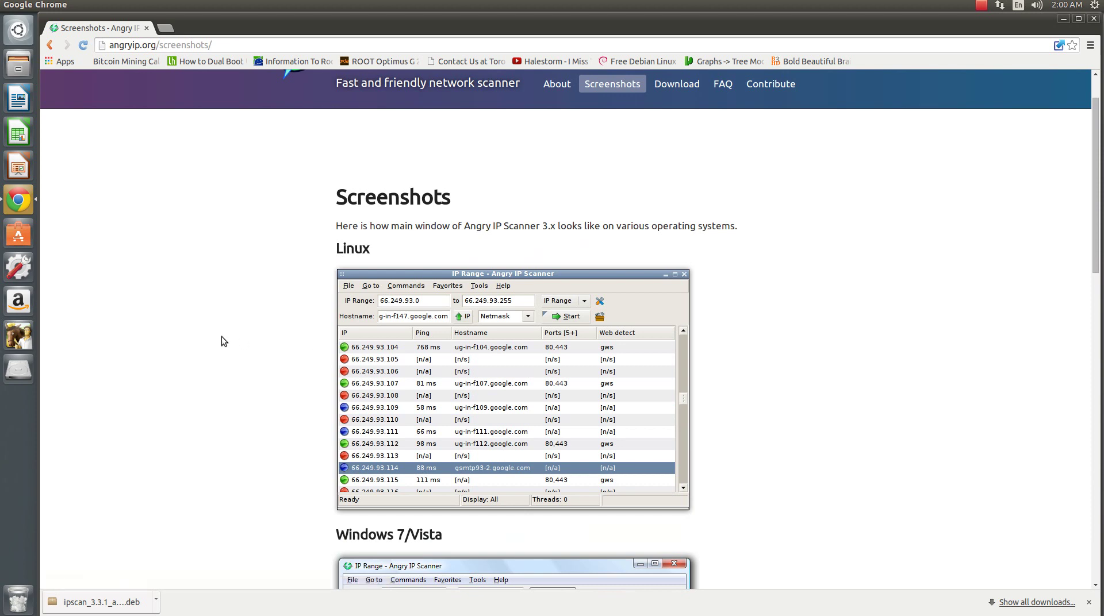
pyautogui.scroll(2, 221, 339)
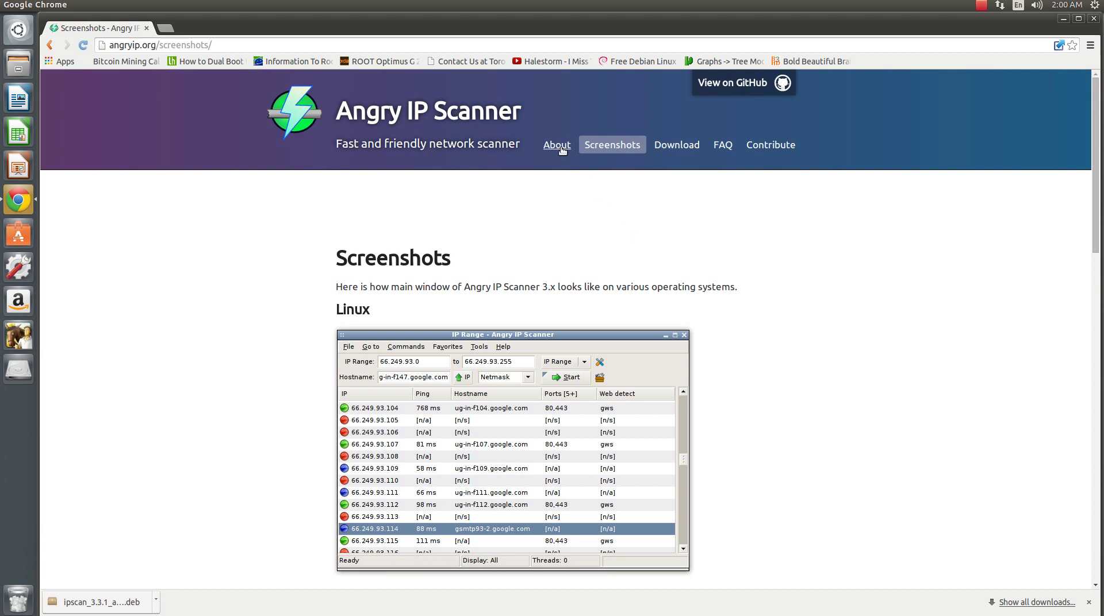
# - Read the Angry IP Scanner About page, return to the Download page and close the browser
pyautogui.click(562, 150)
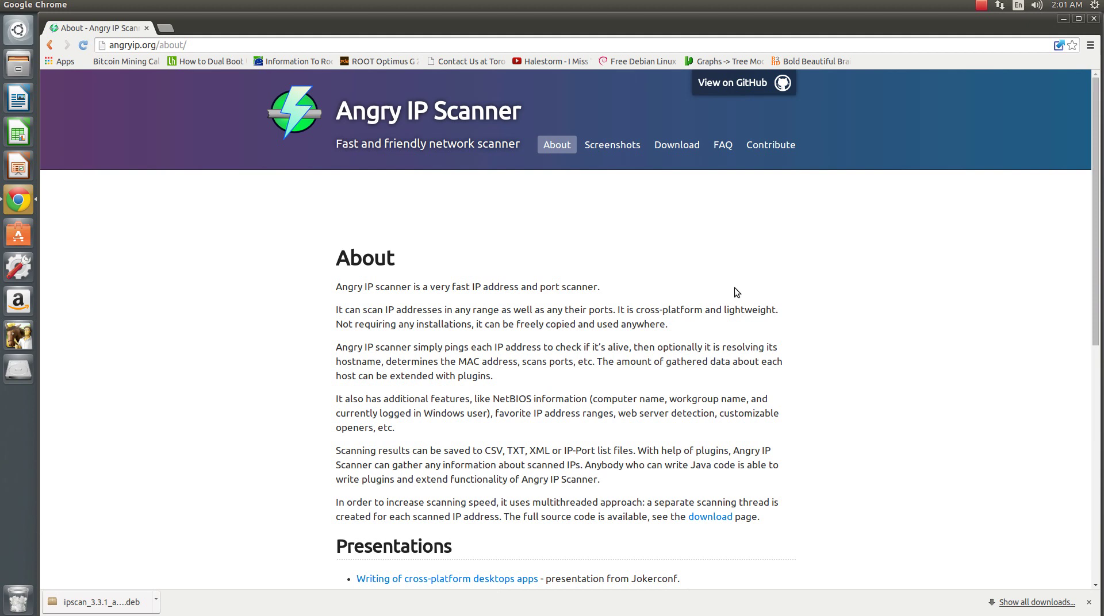
pyautogui.scroll(-1, 746, 290)
pyautogui.scroll(1, 748, 290)
pyautogui.click(676, 144)
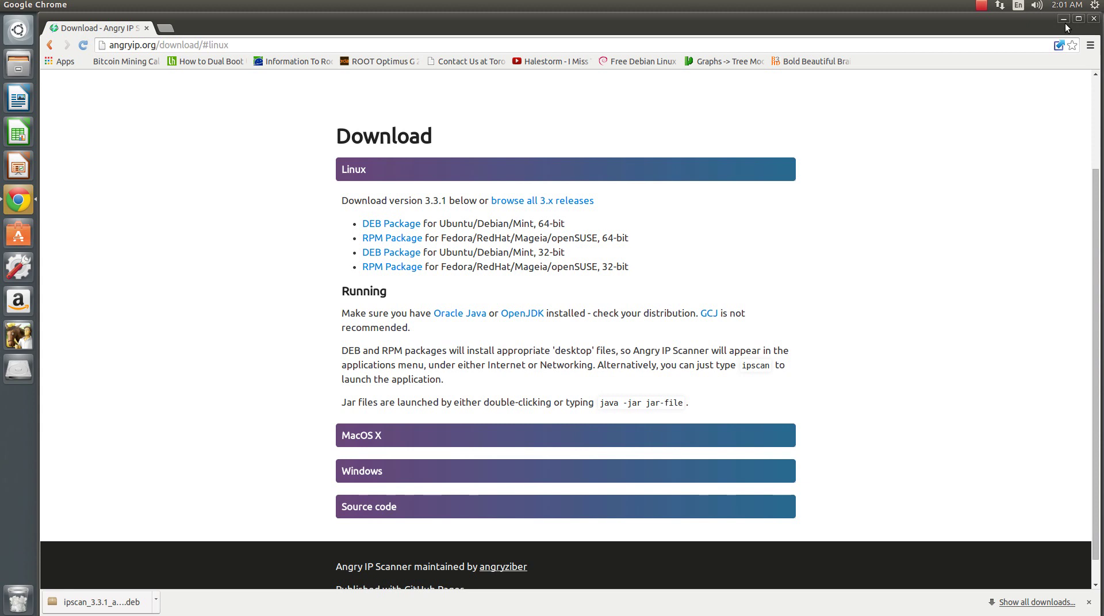
pyautogui.click(1093, 20)
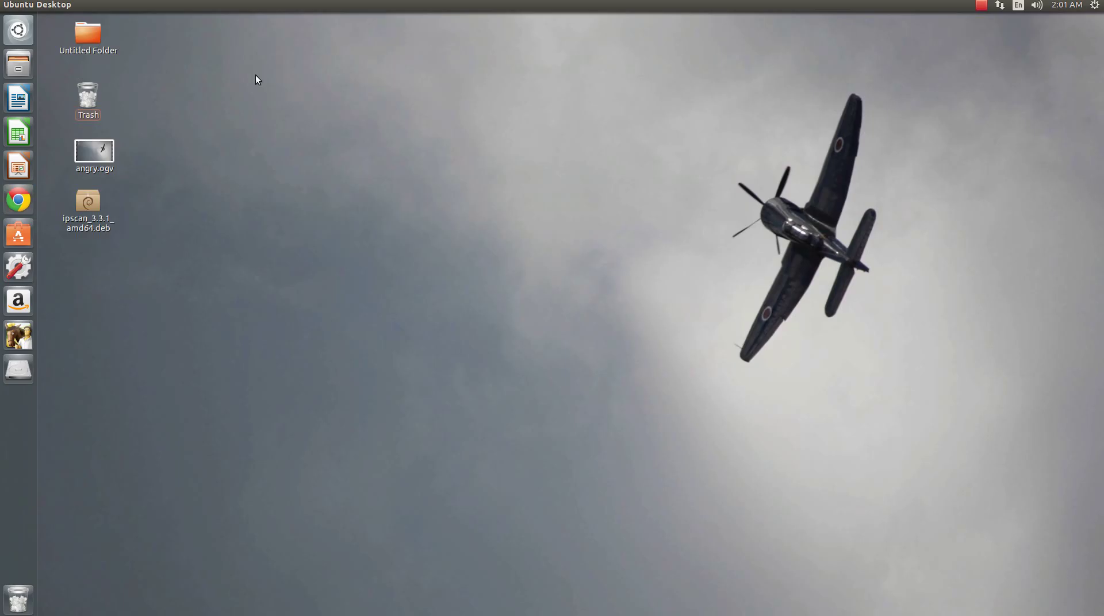
# - Place ipscan_3.3.1_amd64.deb in an open area of the desktop and open a terminal window below it
pyautogui.moveTo(73, 199); pyautogui.dragTo(352, 68)
pyautogui.click(294, 163)
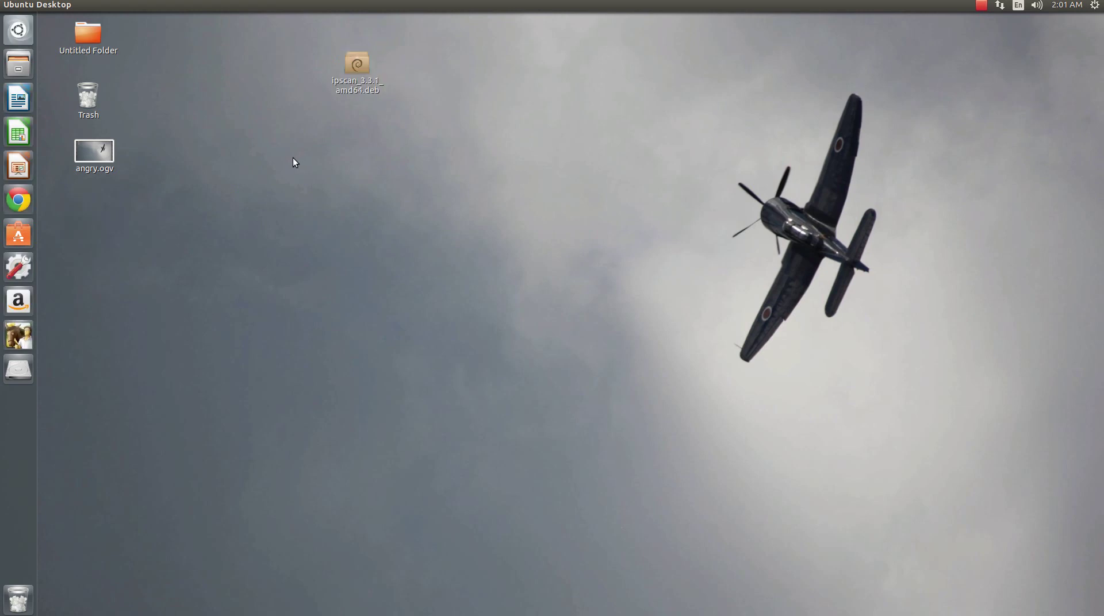
pyautogui.hotkey('ctrl', 'alt', 't')
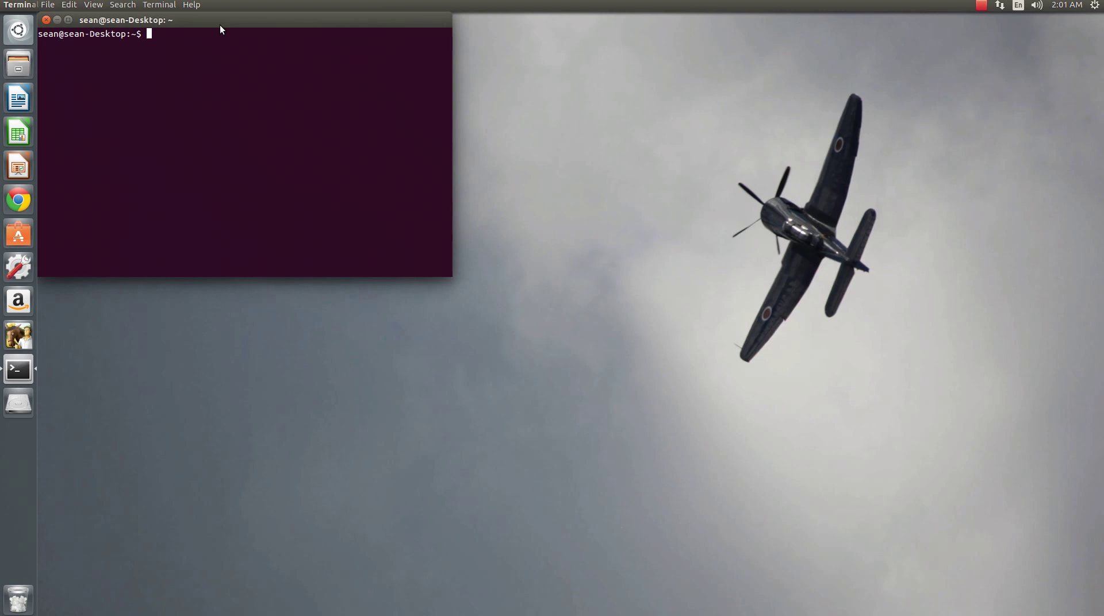
pyautogui.moveTo(220, 28); pyautogui.dragTo(402, 284)
# - Open ipscan_3.3.1_amd64.deb in Ubuntu Software Centre and install it, authenticating with the account password
pyautogui.doubleClick(360, 68)
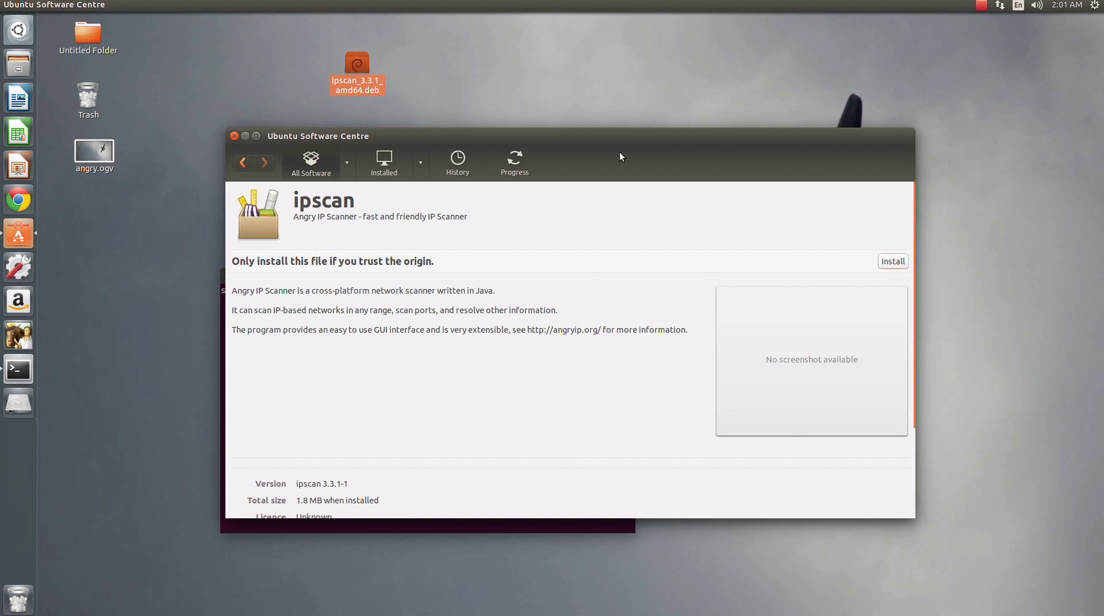
pyautogui.moveTo(619, 151); pyautogui.dragTo(693, 77)
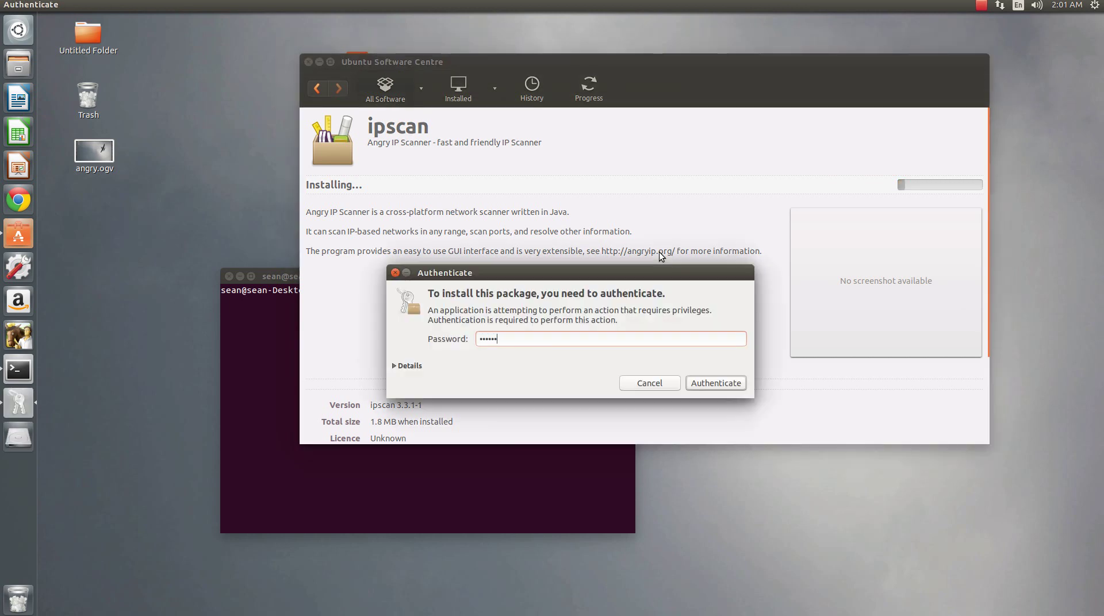
pyautogui.write('••••')
pyautogui.press('Return')
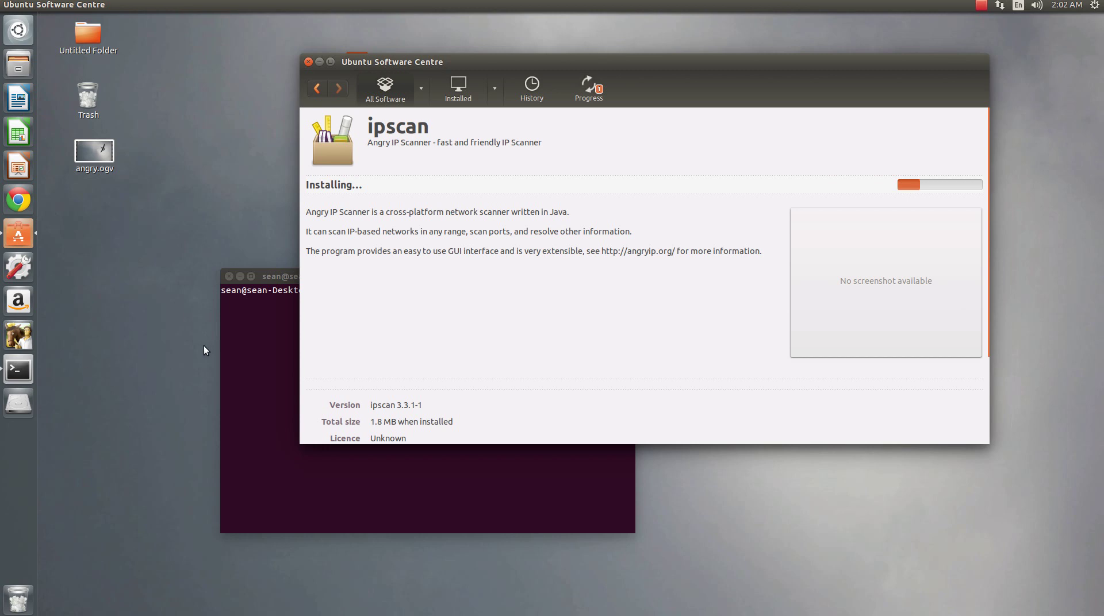
# - Reposition the terminal window and enter the partial package install command "dpkg -i ipsc" without running it
pyautogui.click(240, 335)
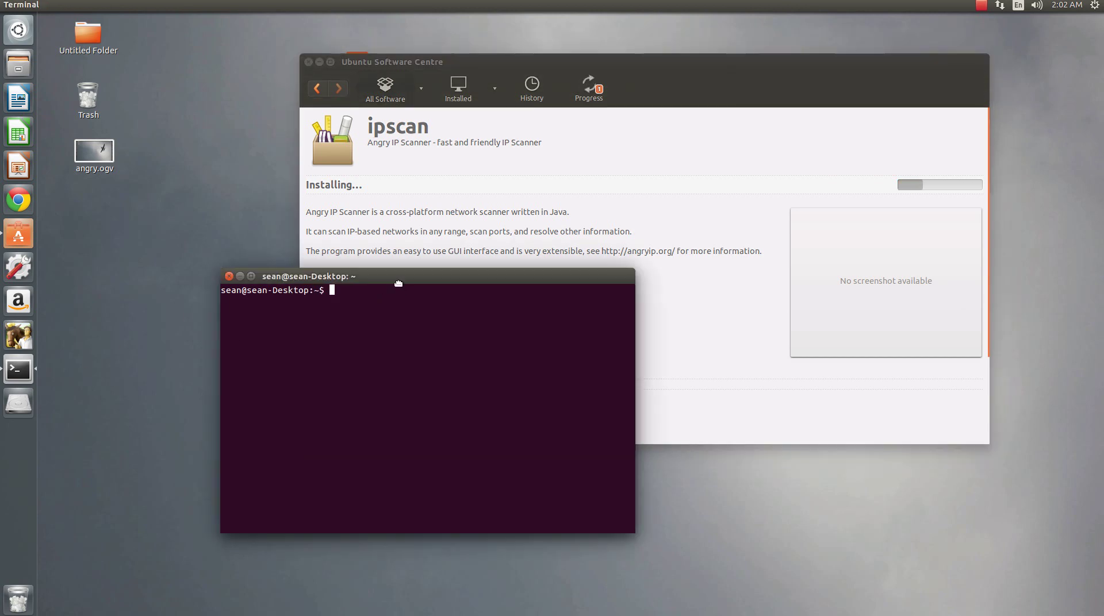
pyautogui.moveTo(398, 284); pyautogui.dragTo(540, 333)
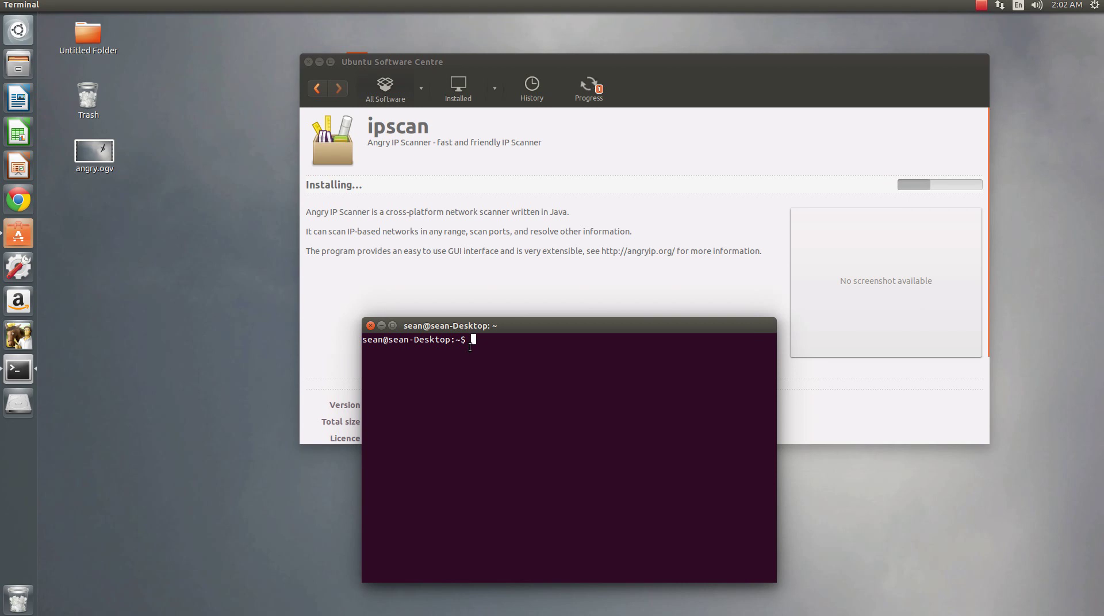
pyautogui.write('dpkg -i ipsc')
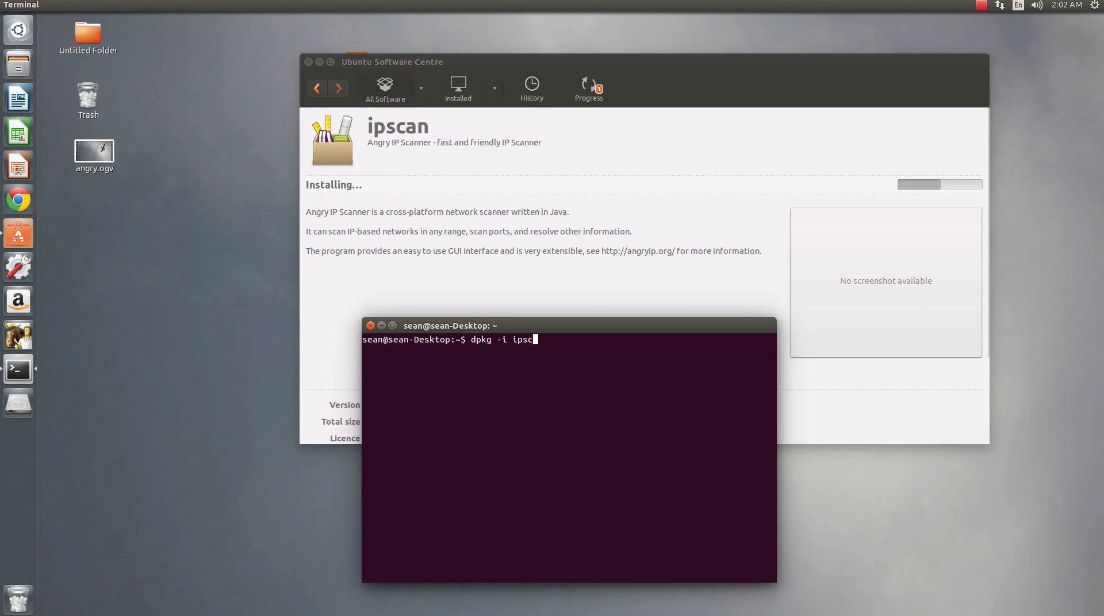
pyautogui.click(982, 5)
pyautogui.click(978, 26)
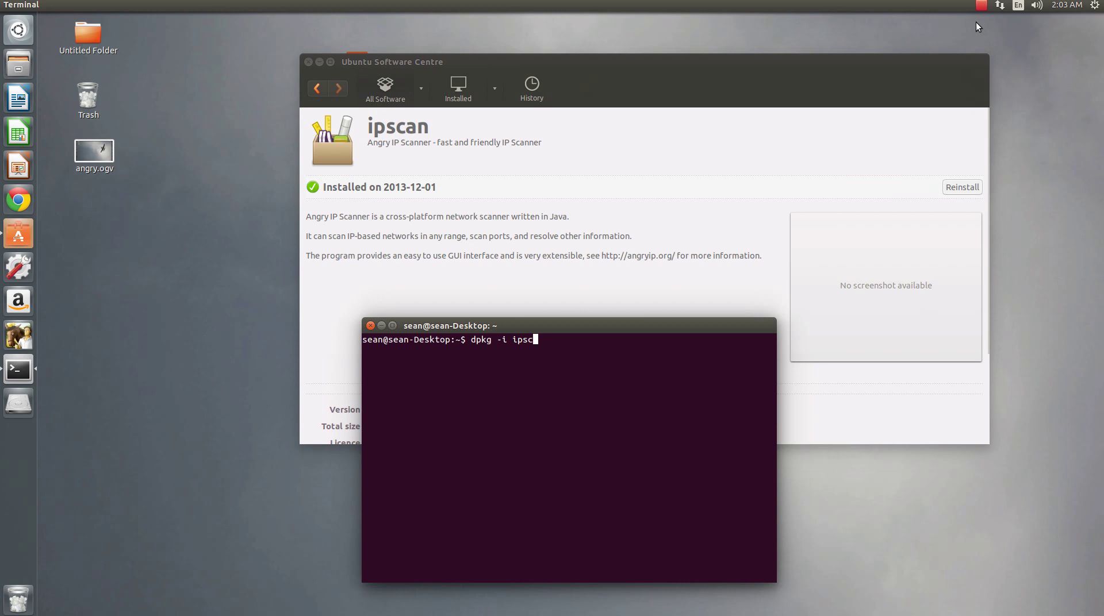
# - Check the ipscan package details in Ubuntu Software Centre and look for Angry IP Scanner in the Dash
pyautogui.click(491, 216)
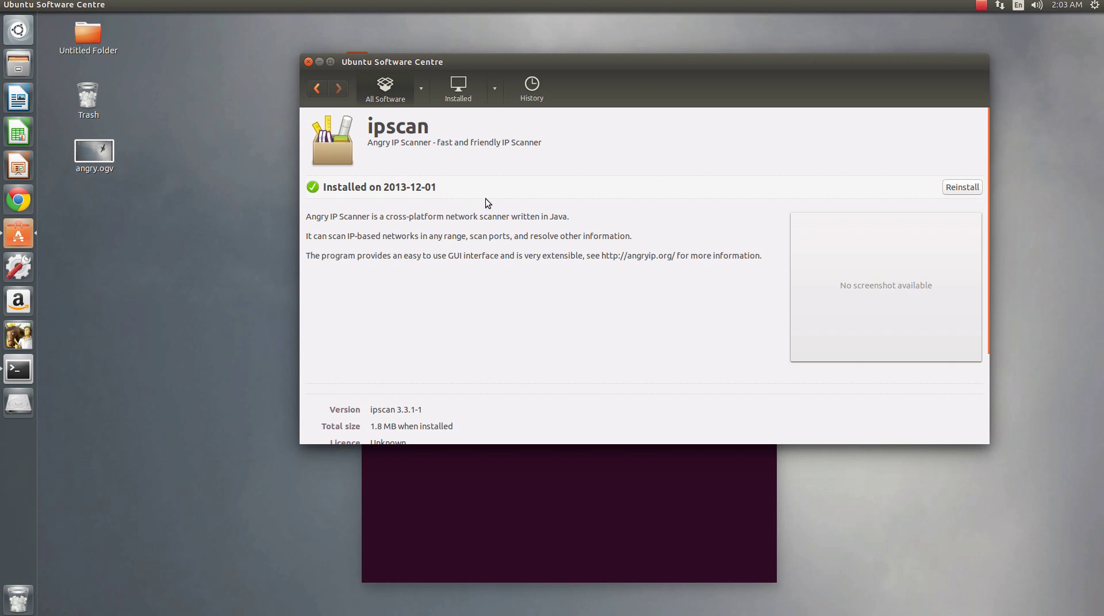
pyautogui.scroll(-3, 486, 207)
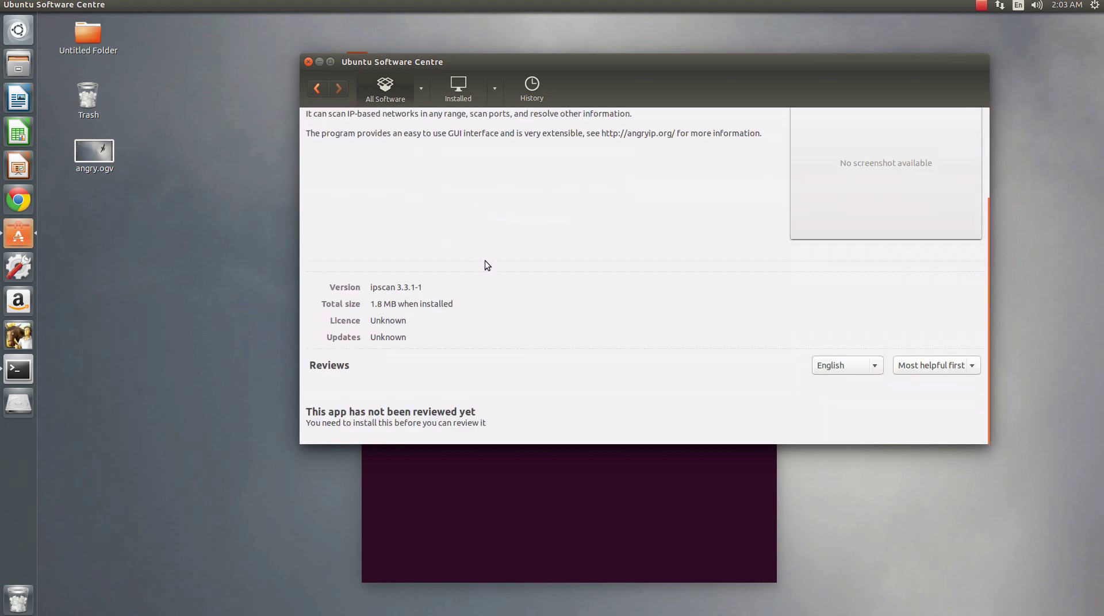
pyautogui.scroll(3, 485, 265)
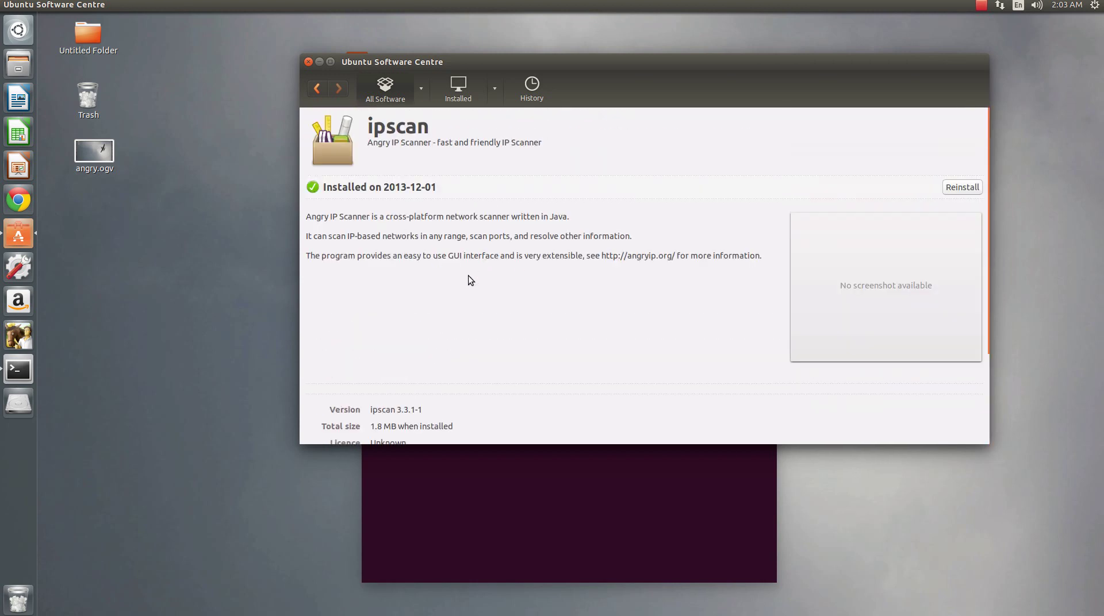
pyautogui.click(26, 32)
pyautogui.press('BackSpace')
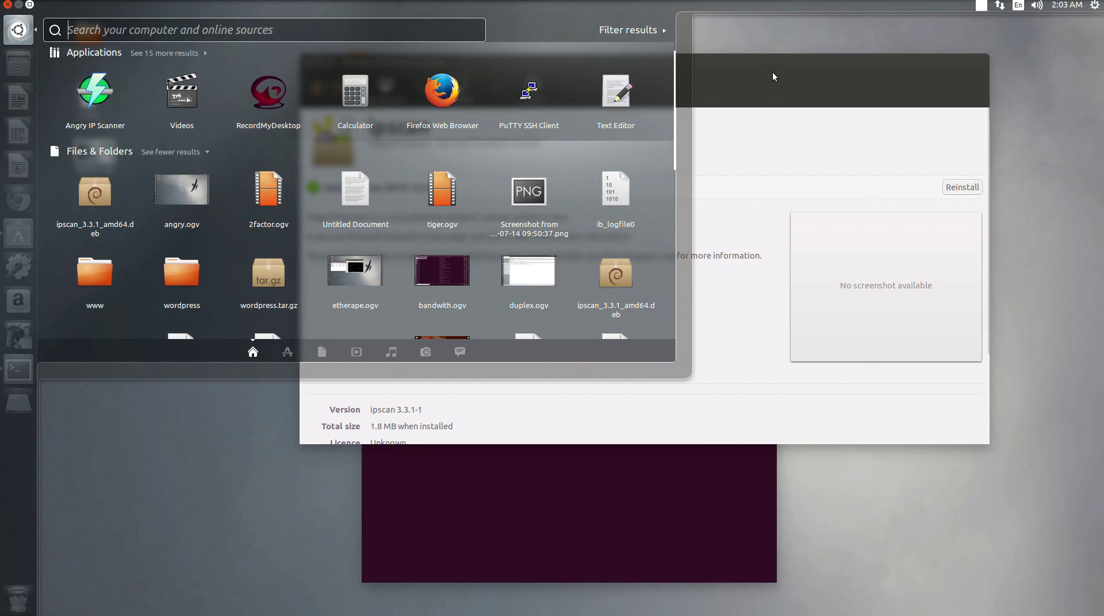
pyautogui.press('Escape')
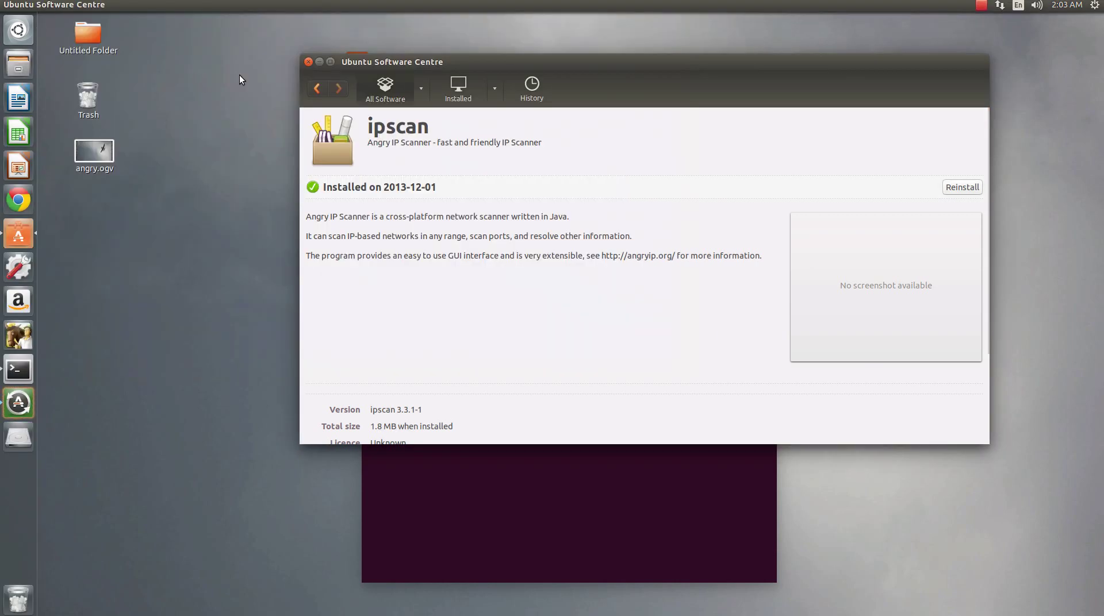
# - Close the Ubuntu Software Centre and terminal windows
pyautogui.click(308, 62)
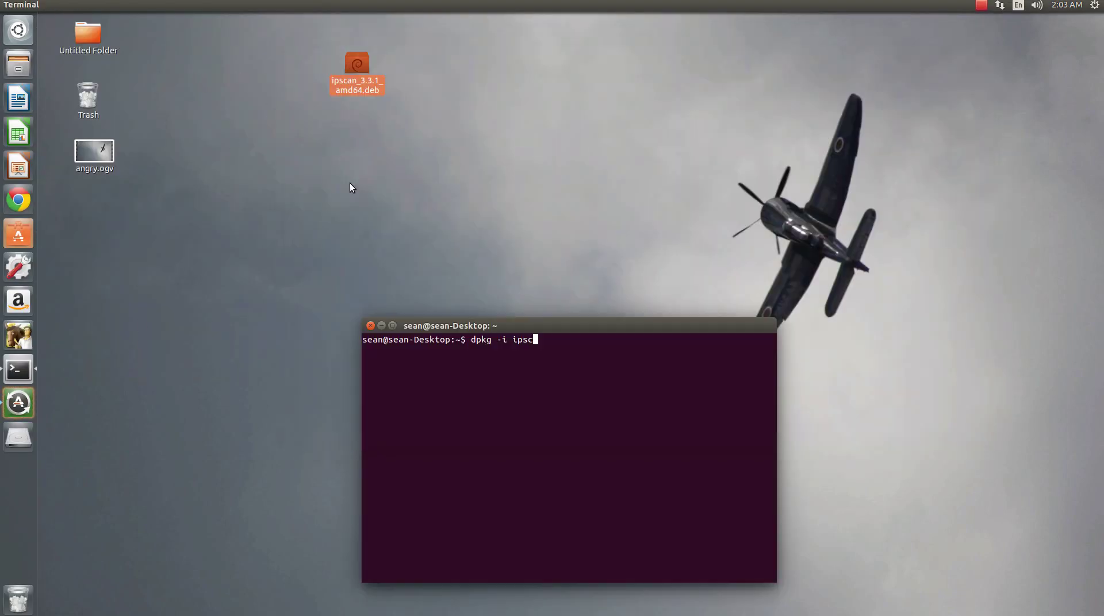
pyautogui.click(371, 326)
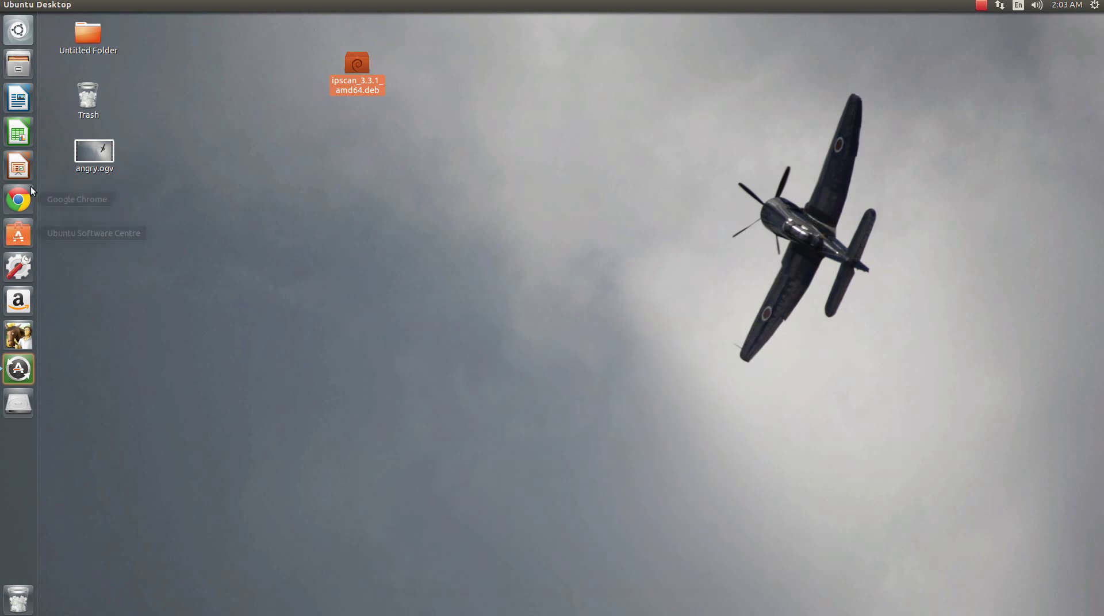
# - Look through the applications and files listed in the Dash and close it
pyautogui.click(21, 29)
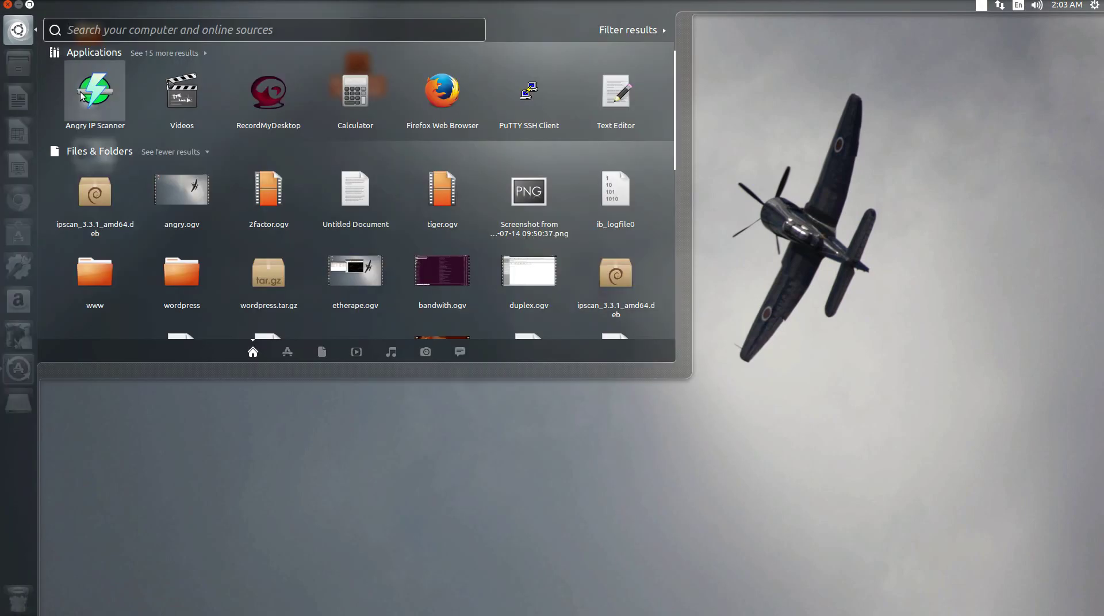
pyautogui.scroll(-1, 327, 121)
pyautogui.scroll(1, 268, 95)
pyautogui.scroll(-5, 163, 128)
pyautogui.scroll(-2, 160, 142)
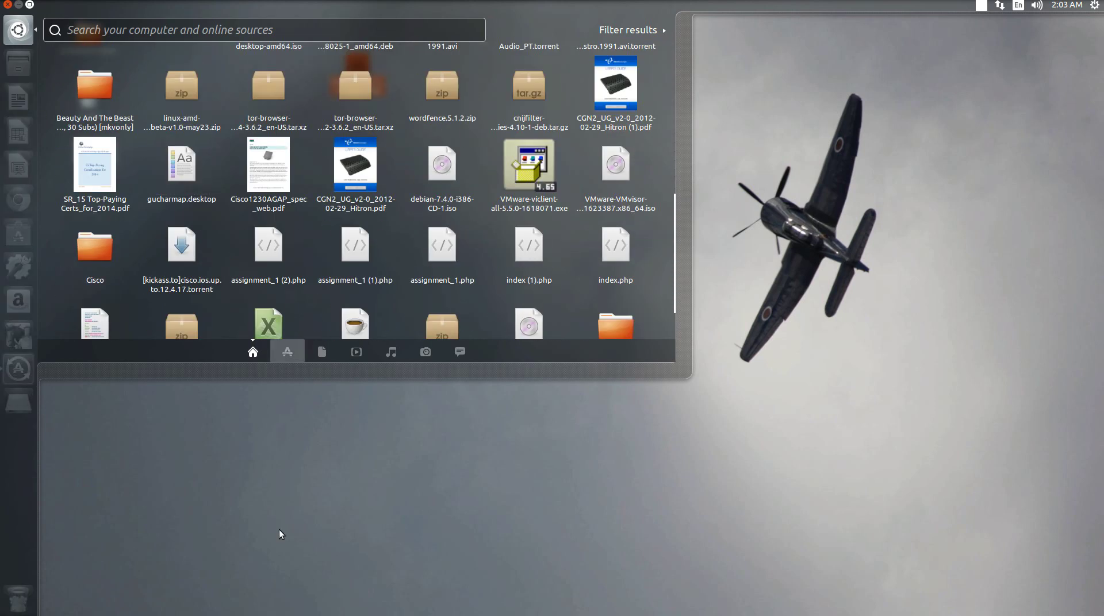
pyautogui.click(261, 397)
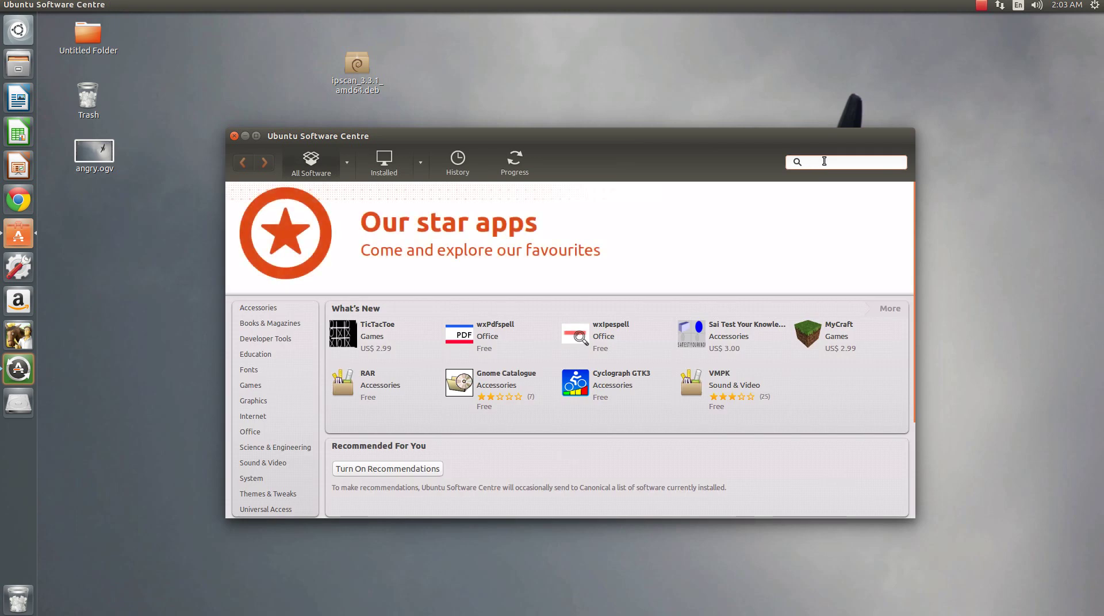
# - Search Ubuntu Software Centre for "java" and install OpenJDK Java 7 Runtime, authenticating with the account password
pyautogui.write('java')
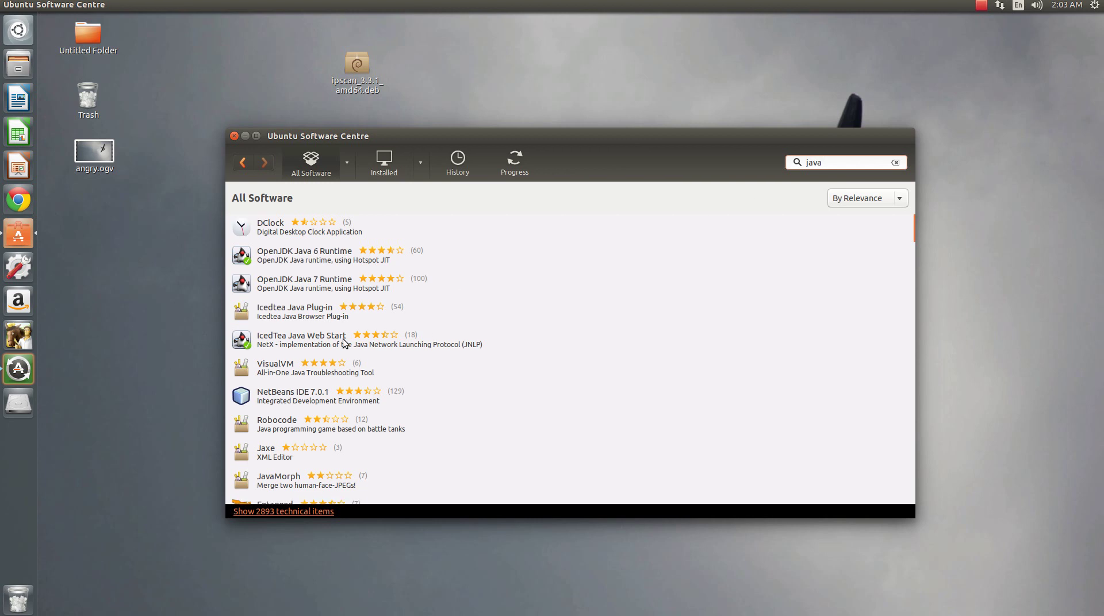
pyautogui.click(291, 285)
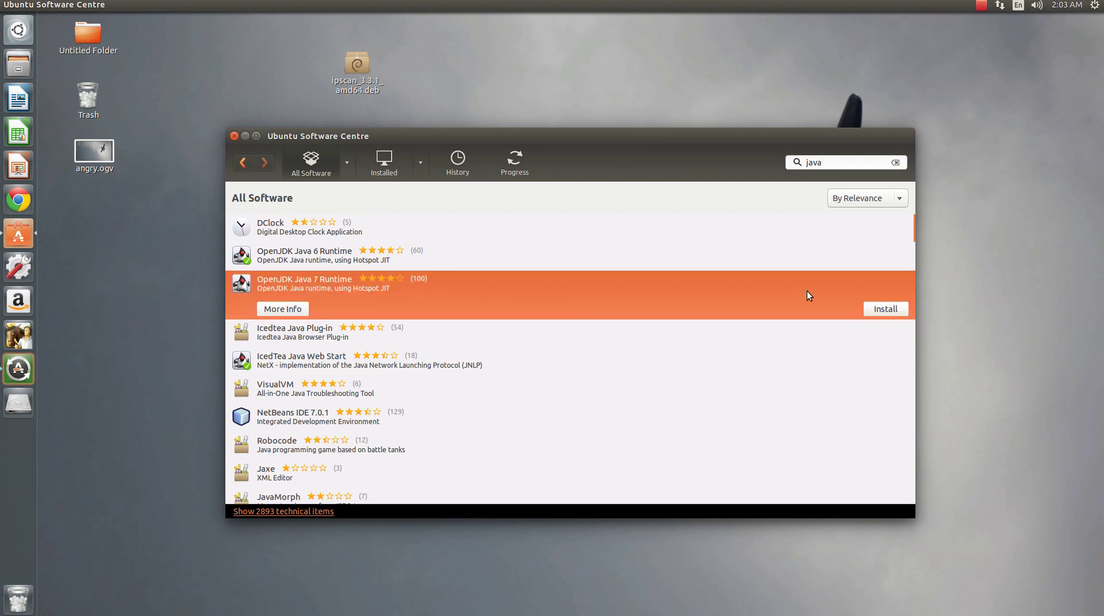
pyautogui.click(879, 308)
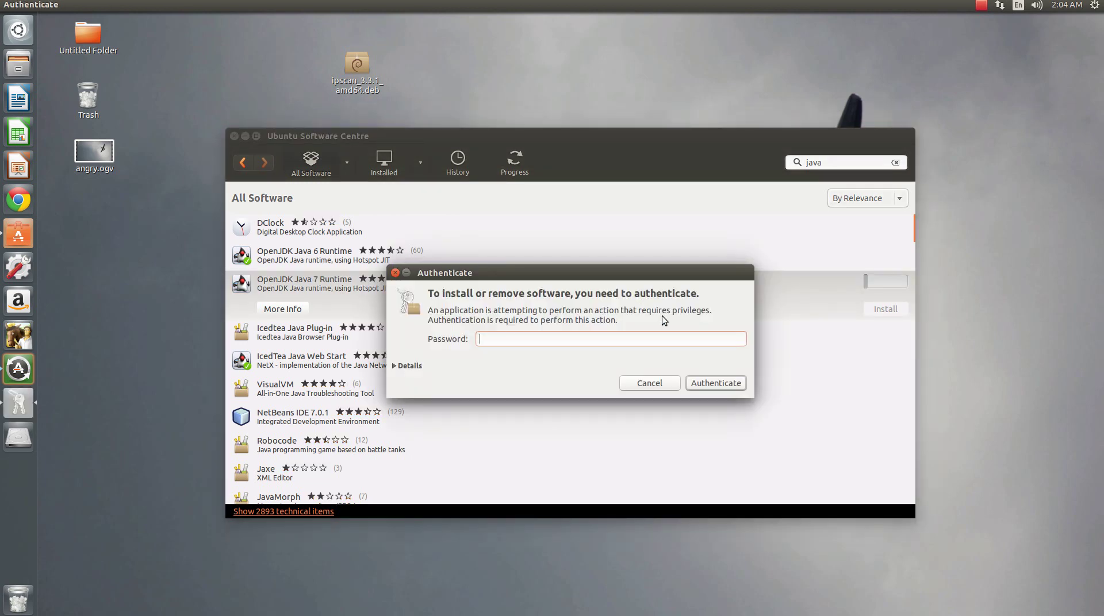
pyautogui.write('•••••••••••••')
pyautogui.press('Return')
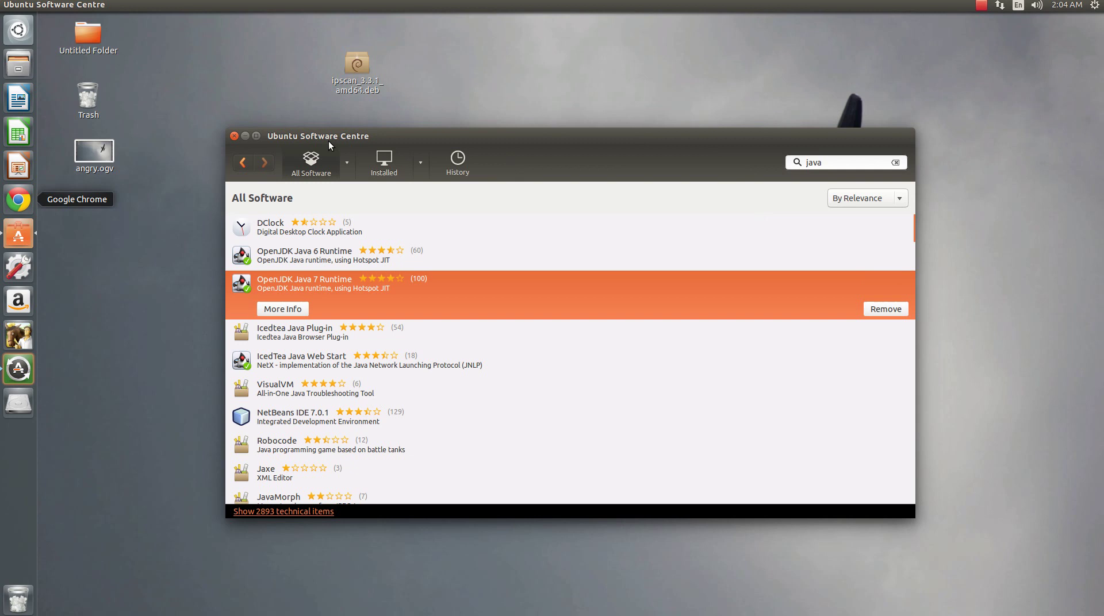
# - Close Ubuntu Software Centre and launch Angry IP Scanner from a Dash search for "angr"
pyautogui.click(233, 136)
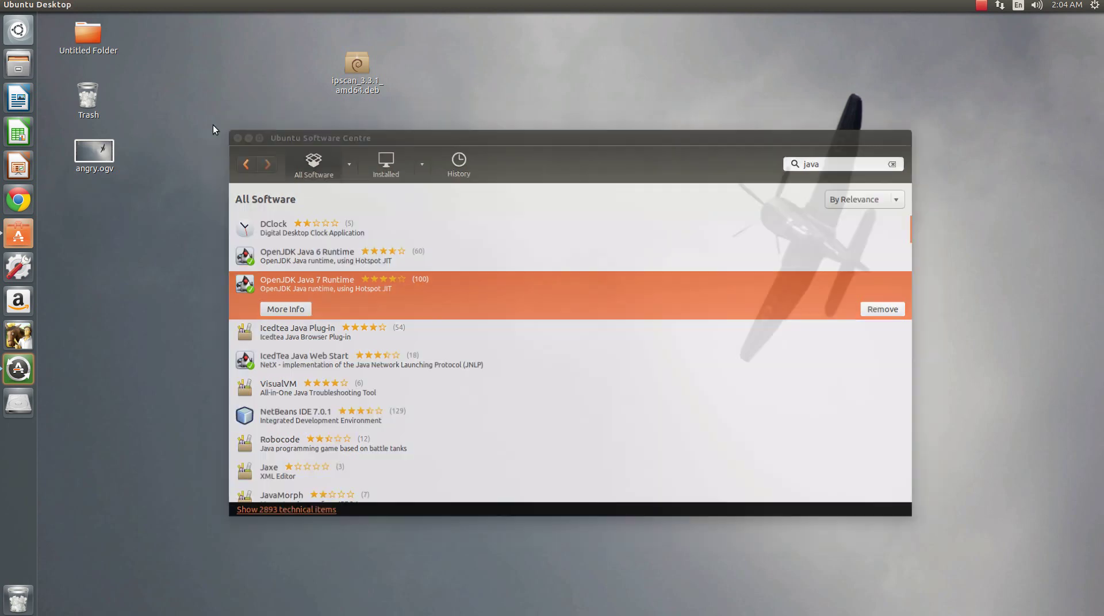
pyautogui.click(18, 27)
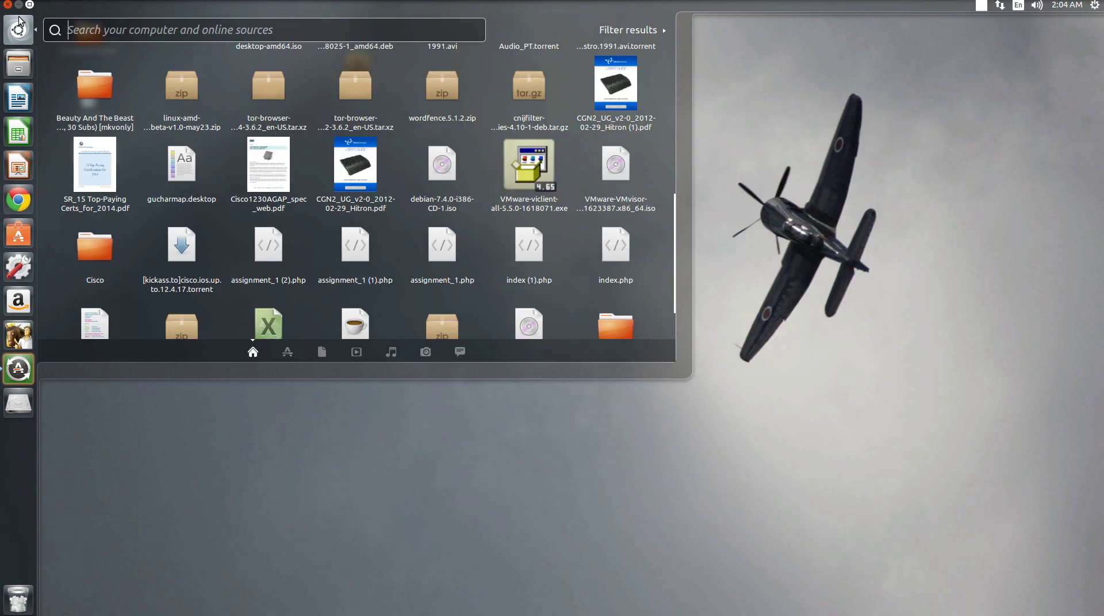
pyautogui.write('angr')
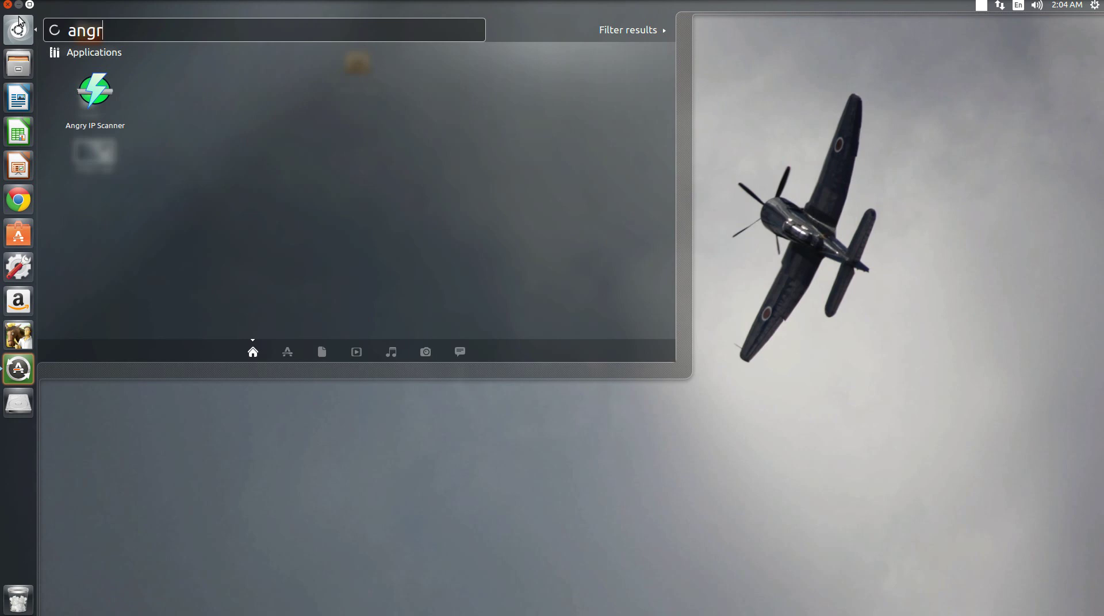
pyautogui.click(90, 82)
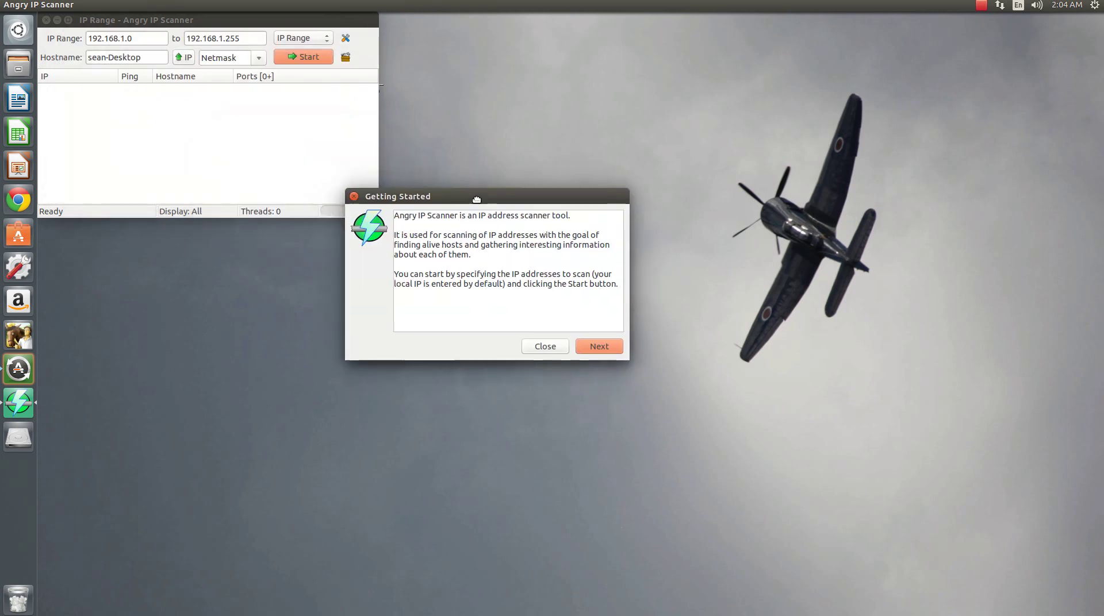
# - Move the Angry IP Scanner window toward the middle of the desktop, and go through all Getting Started pages and close the guide
pyautogui.moveTo(244, 20); pyautogui.dragTo(506, 133)
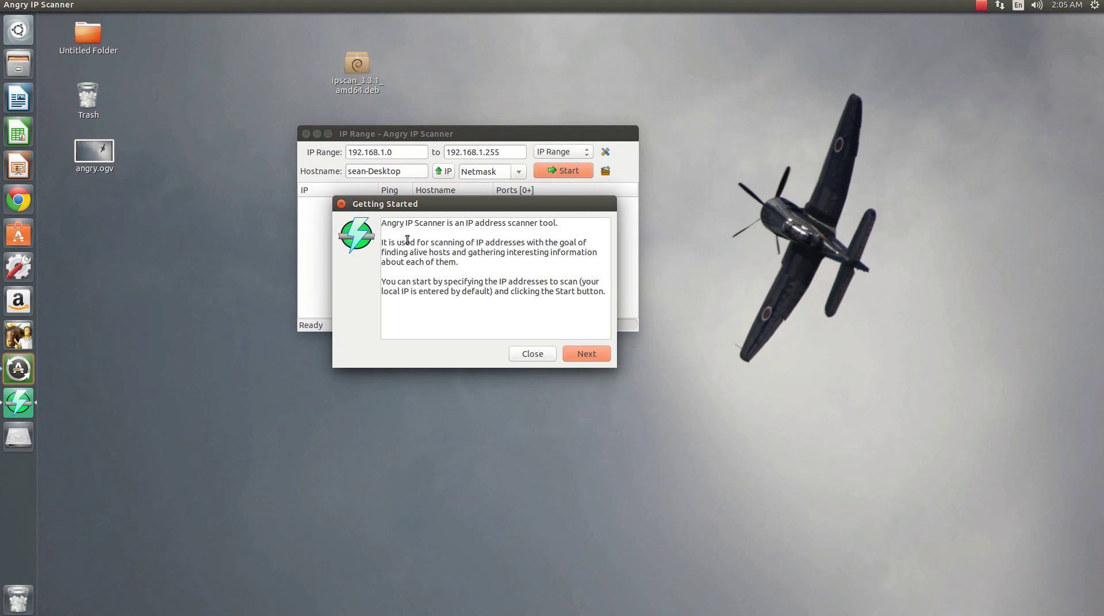
pyautogui.click(596, 354)
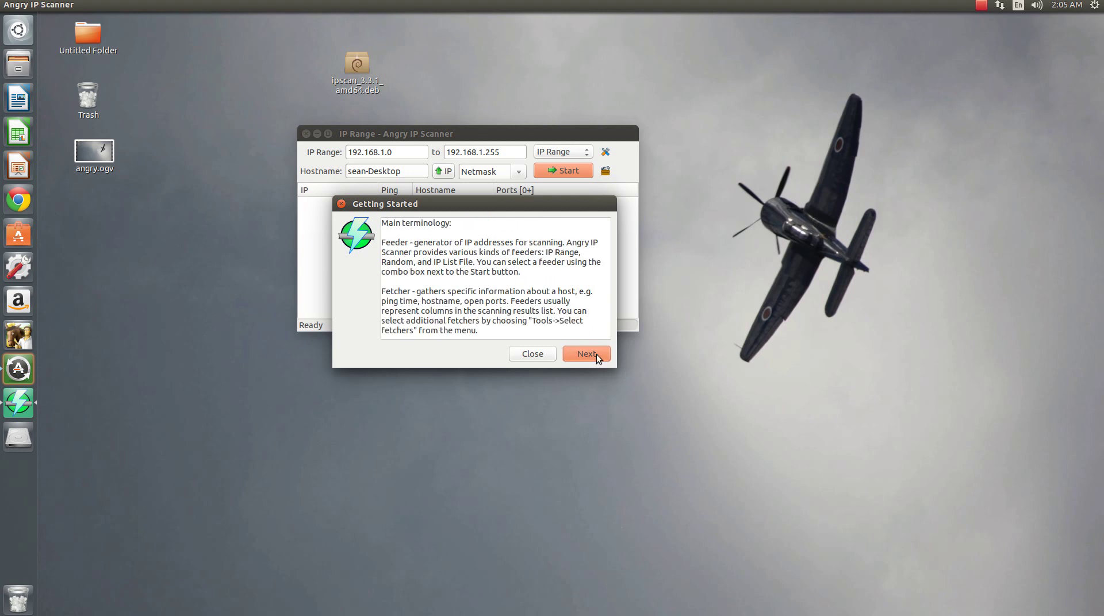
pyautogui.click(596, 354)
pyautogui.click(595, 354)
pyautogui.click(592, 357)
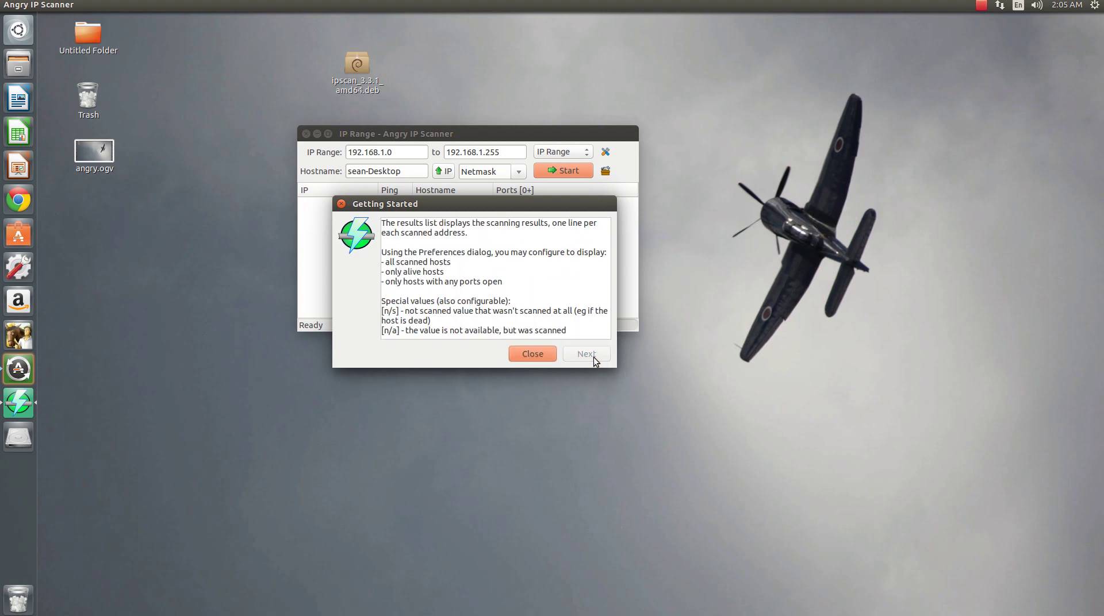
pyautogui.click(524, 355)
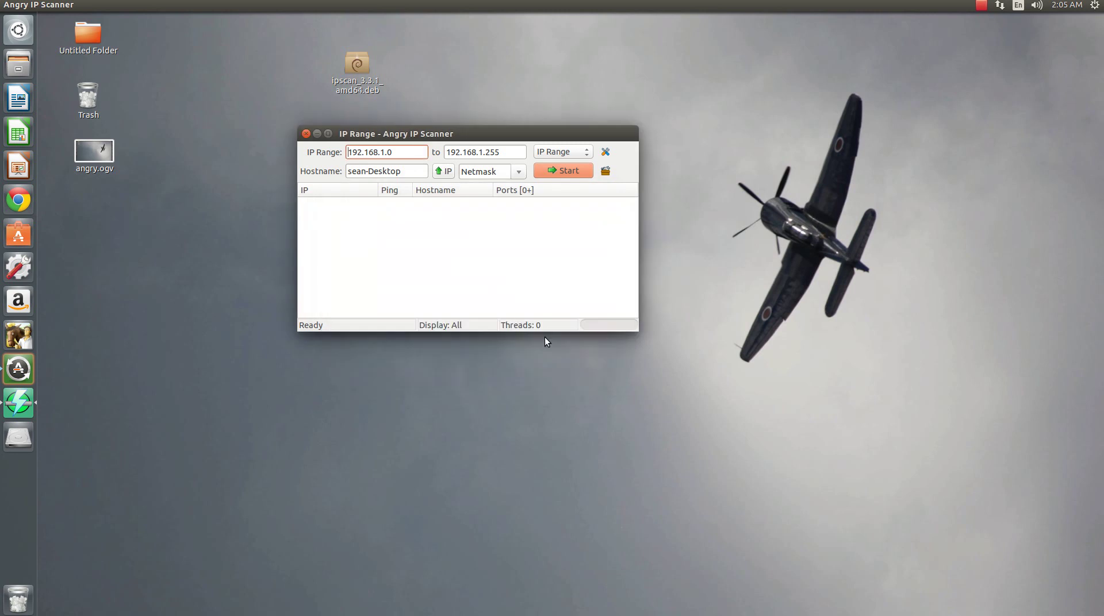
pyautogui.moveTo(529, 133); pyautogui.dragTo(543, 230)
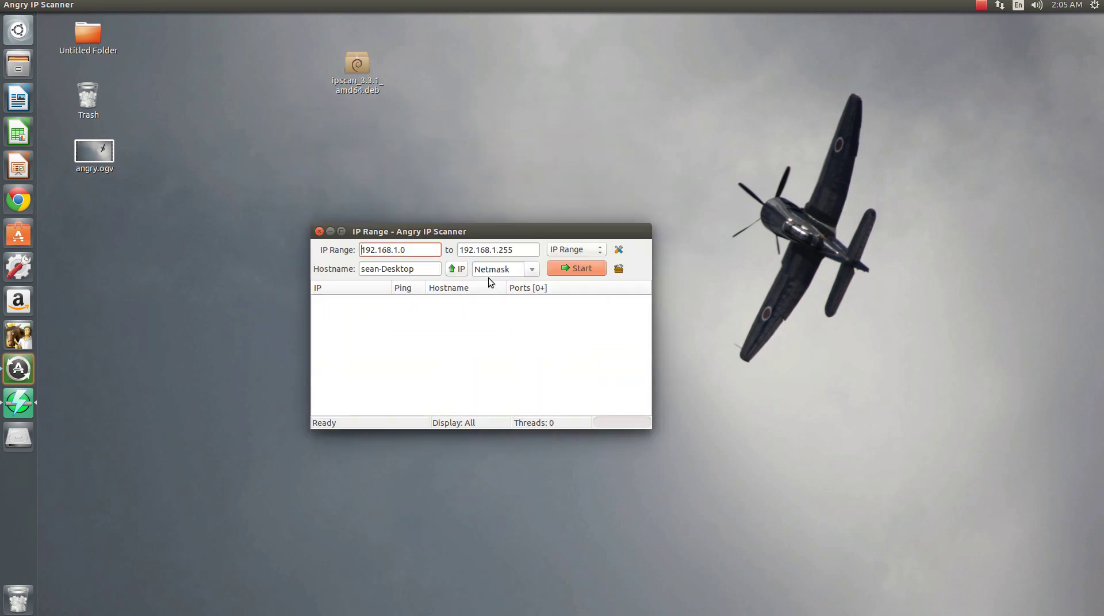
pyautogui.moveTo(485, 235); pyautogui.dragTo(515, 288)
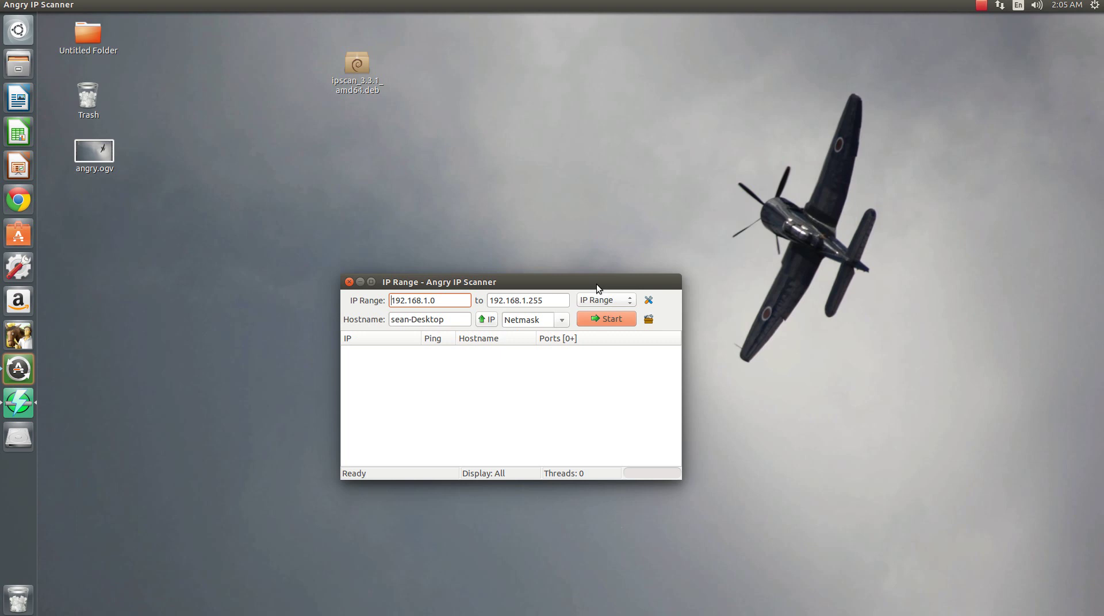
pyautogui.moveTo(596, 284); pyautogui.dragTo(565, 175)
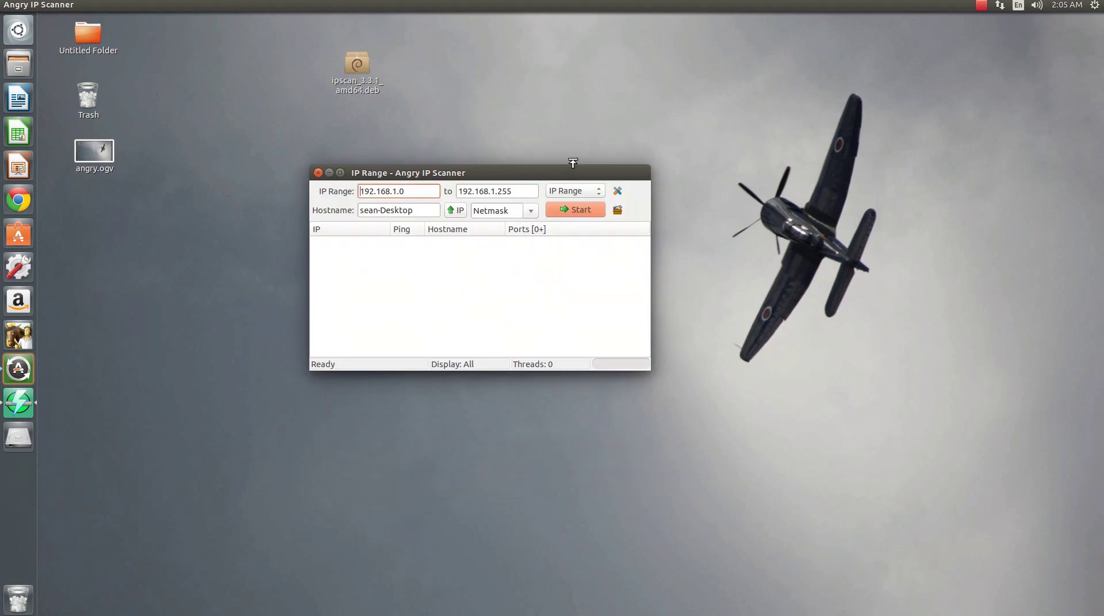